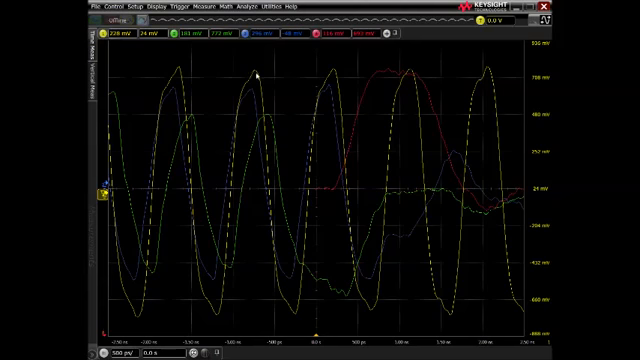
- Drag the ground markers so channel 1 sits at -44 mV offset and channel 2 is repositioned
drag(255, 74, 255, 64)
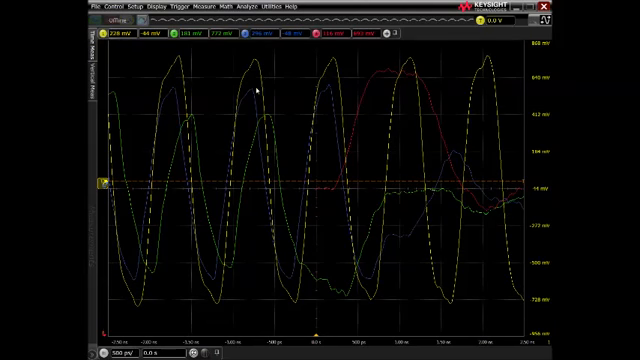
drag(255, 85, 275, 123)
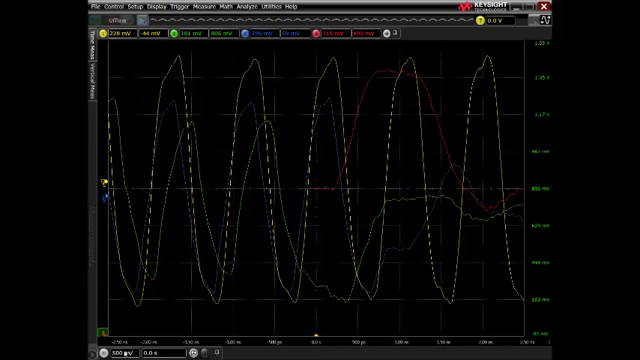
- Check the horizontal scale at 500 ps/div and bring up the graticule's display options
click(120, 353)
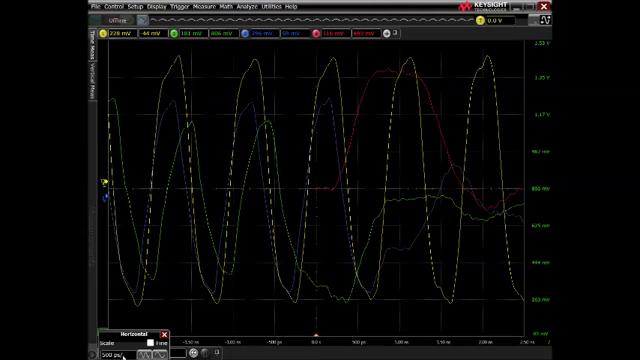
click(105, 355)
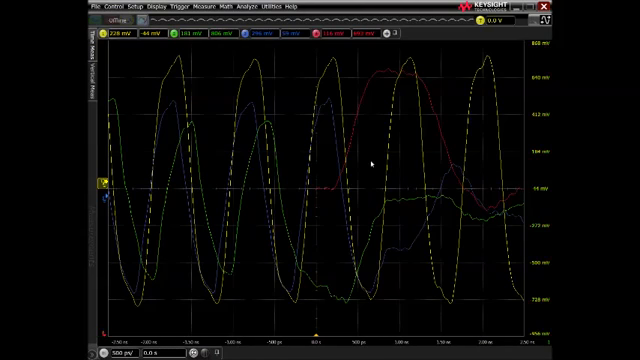
right_click(373, 163)
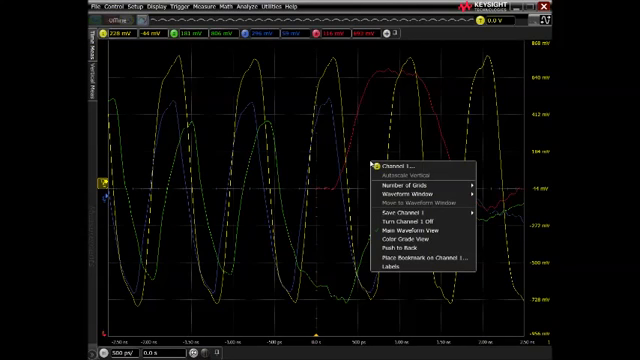
mouse_move(410, 185)
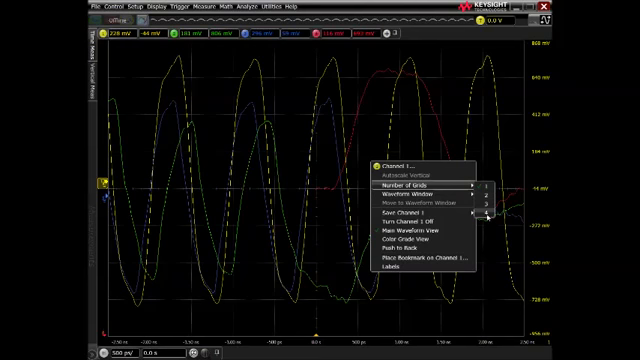
- Use 4 grids and place channels 2, 3 and 4 each into their own grid
click(486, 214)
drag(240, 87, 240, 145)
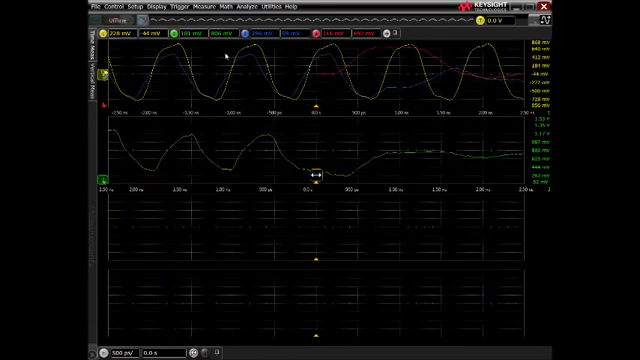
drag(217, 90, 217, 228)
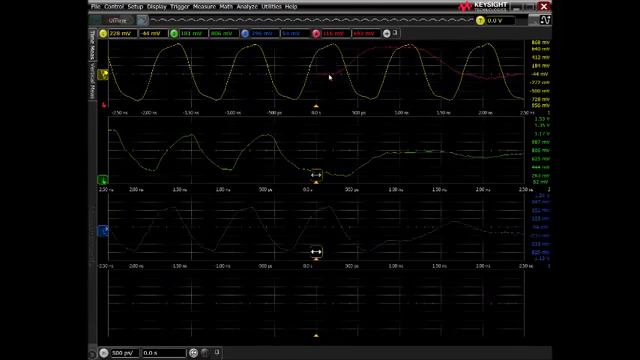
drag(334, 308, 334, 308)
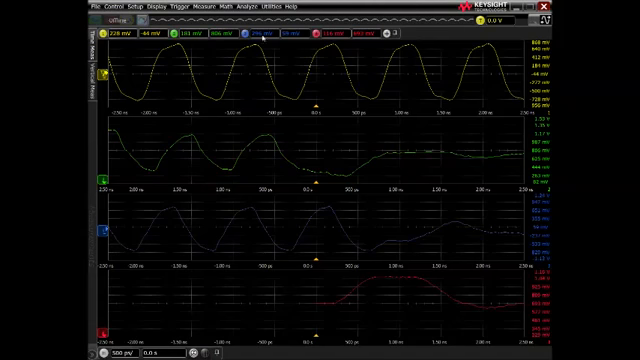
- Apply a Math Gating function to channel 1 and roughly narrow its gate box
click(226, 6)
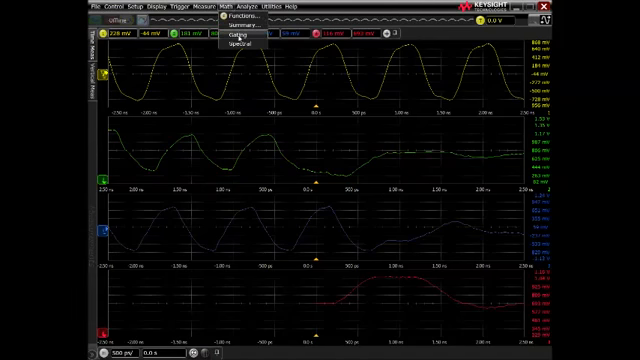
click(238, 35)
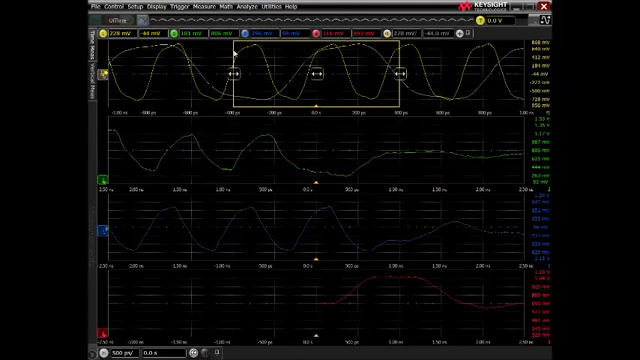
drag(232, 74, 290, 74)
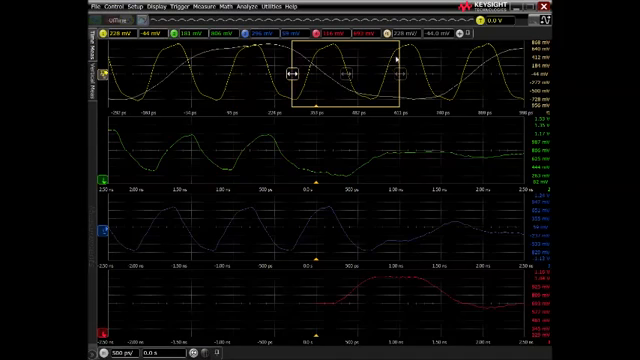
drag(397, 74, 330, 74)
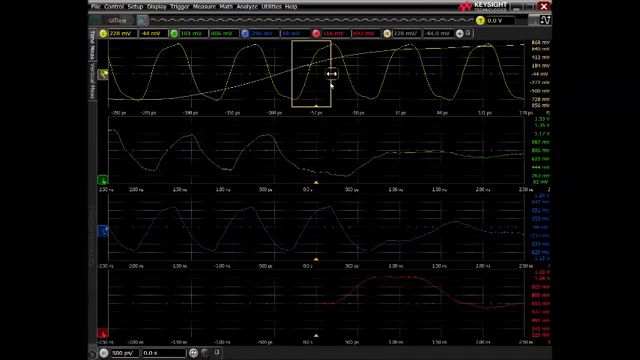
- Fine-tune the gate boundaries to enclose a single clock edge near 0 s
drag(331, 72, 367, 73)
drag(293, 73, 330, 73)
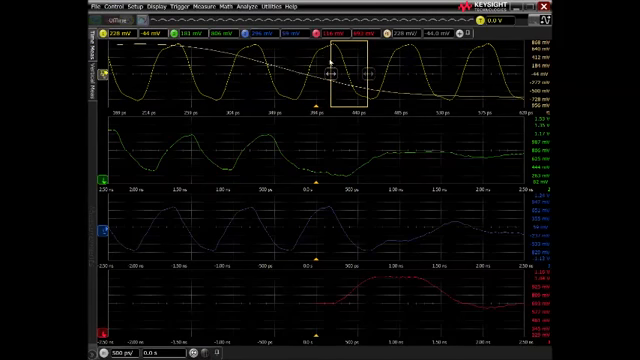
drag(331, 73, 294, 73)
drag(366, 73, 333, 73)
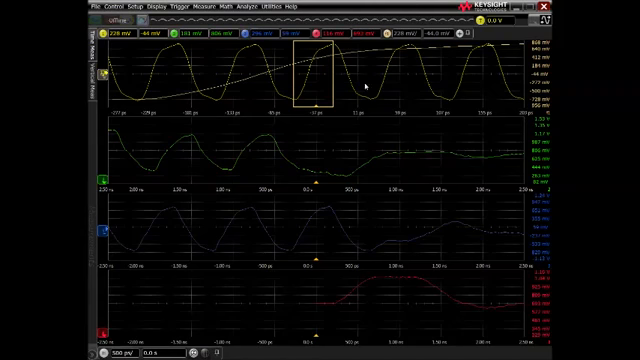
- Show the gated_clock label from the F1 Function dialog, move it aside and select F2
double_click(388, 34)
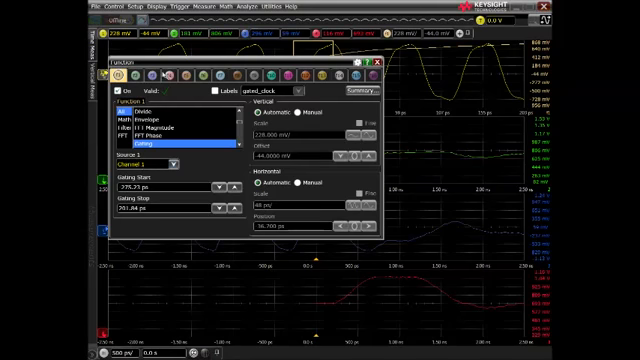
drag(200, 61, 216, 64)
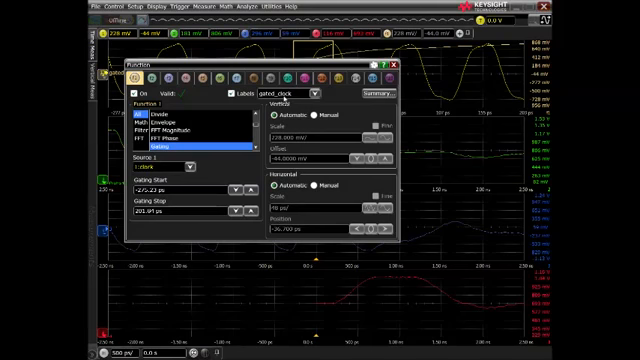
drag(170, 66, 228, 66)
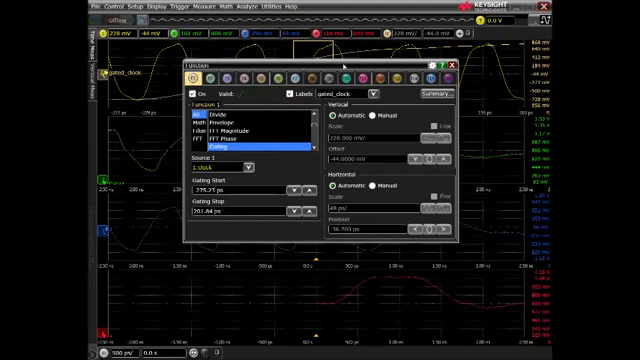
click(210, 78)
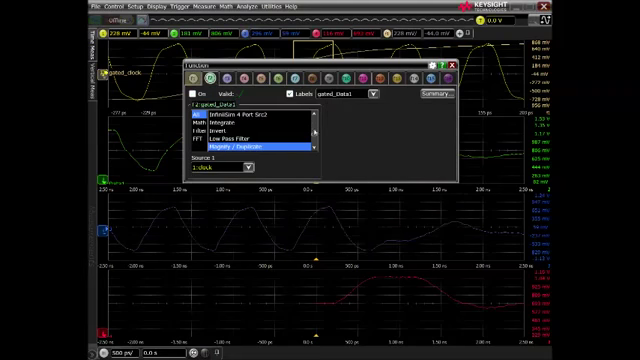
scroll(255, 130, up, 3)
scroll(255, 130, down, 2)
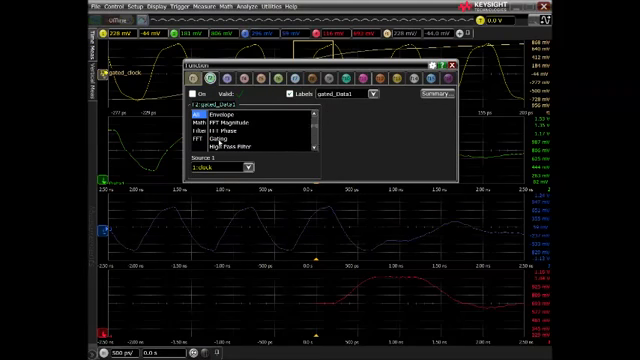
- Make F2 a Gating function on the Data1 channel and turn it on
click(225, 138)
click(248, 167)
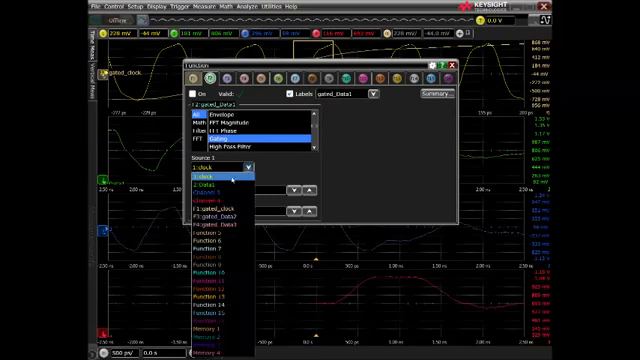
click(226, 186)
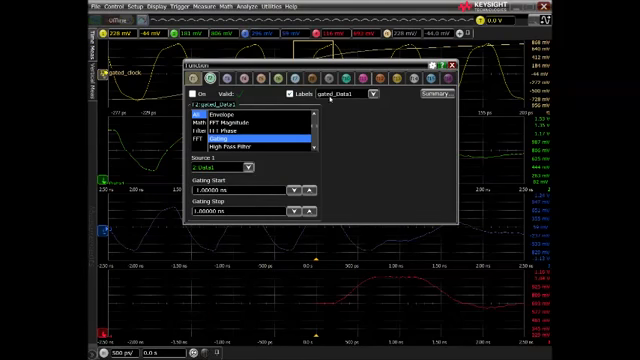
click(198, 93)
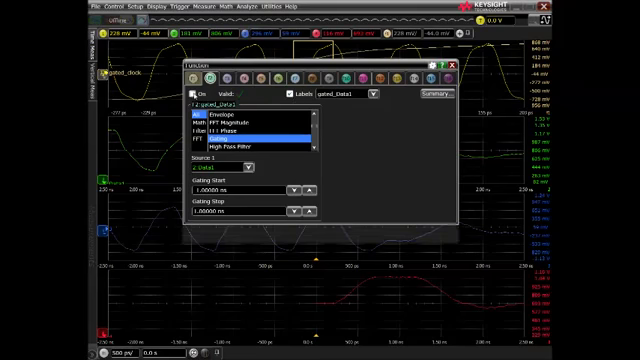
click(227, 78)
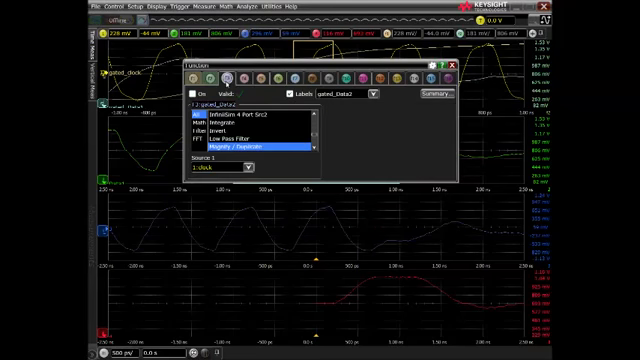
scroll(250, 130, down, 3)
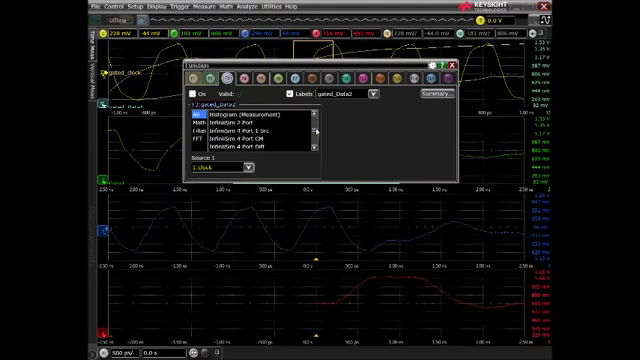
scroll(250, 130, down, 3)
- Set up the third function as Gating with its source, labeled gated_Data2, and enable it
click(215, 138)
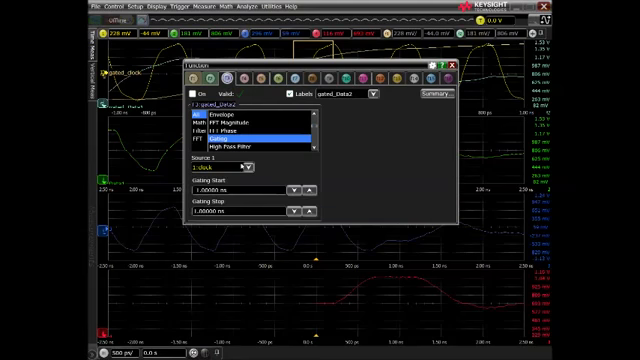
click(247, 167)
click(215, 185)
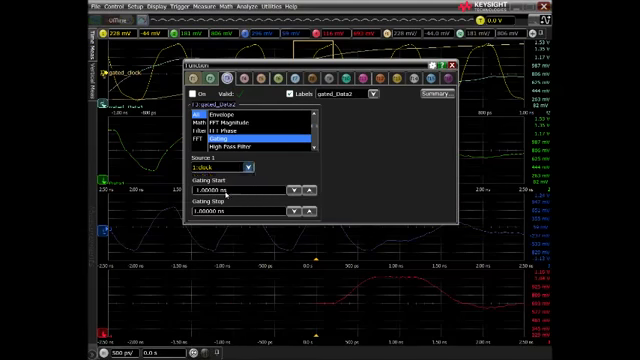
click(345, 94)
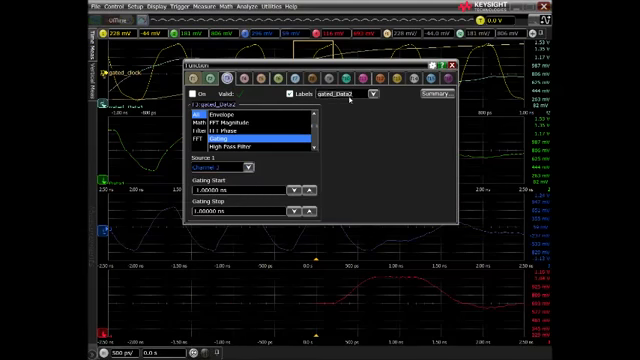
click(200, 94)
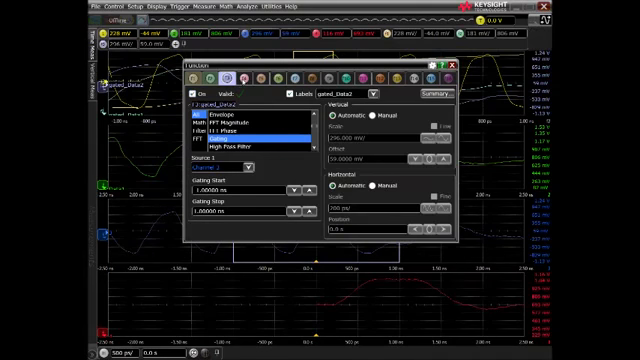
click(255, 147)
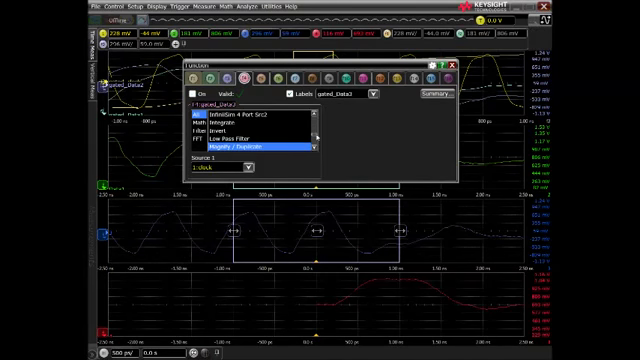
scroll(225, 122, up, 3)
scroll(225, 122, up, 2)
scroll(225, 122, up, 2)
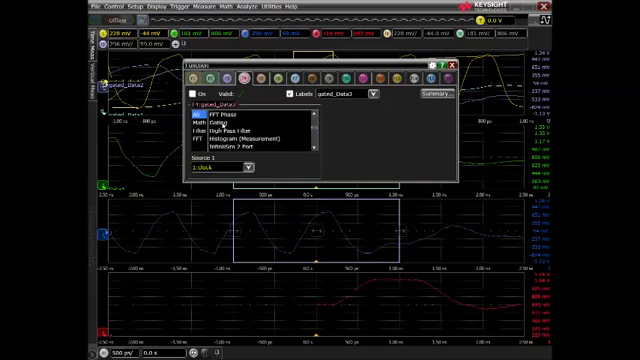
- Set up gated_Data3 as Gating on the red channel 4, enable it and close the dialog
click(221, 123)
click(247, 166)
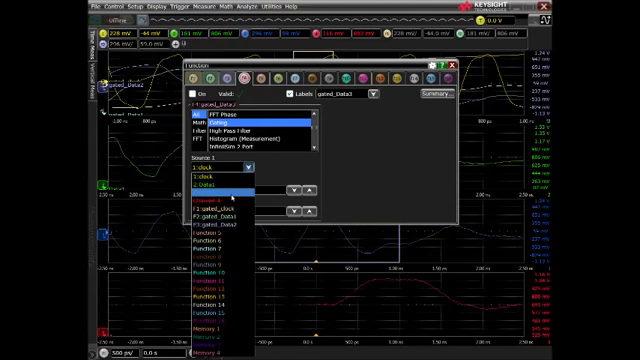
click(214, 190)
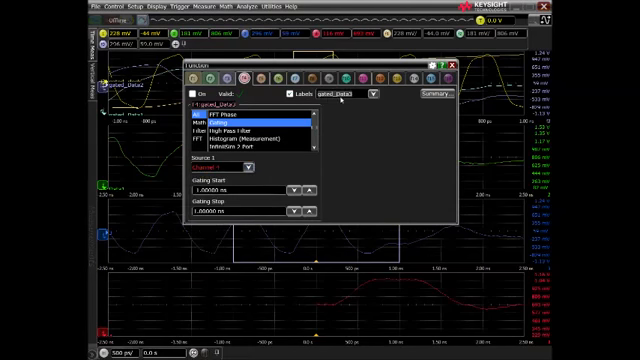
double_click(335, 94)
click(350, 98)
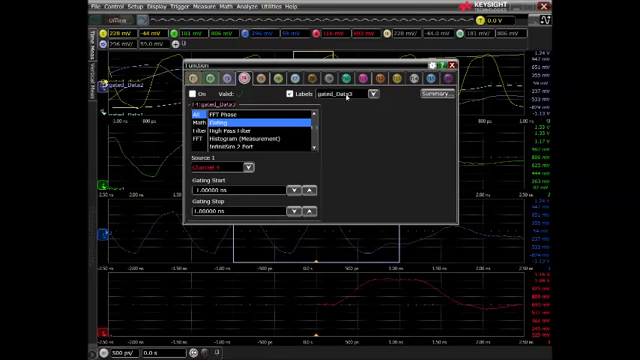
click(196, 94)
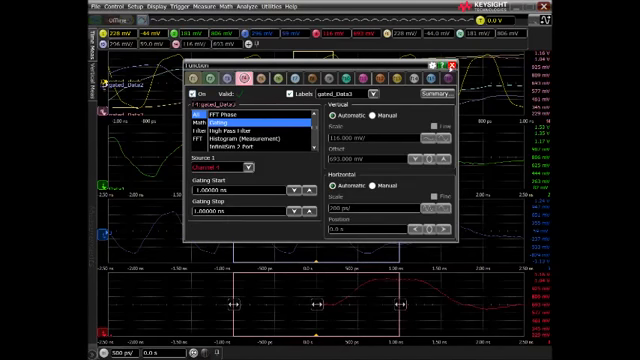
click(452, 65)
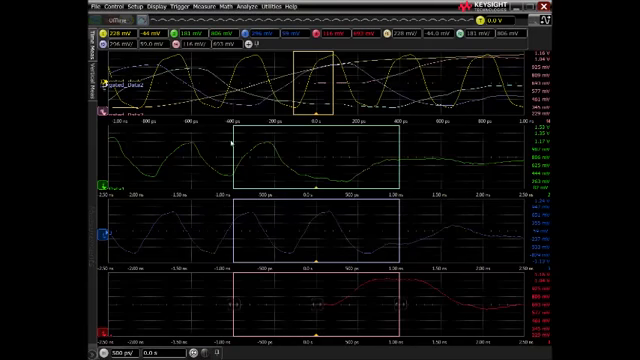
- Narrow the gate boxes on the green, blue and red traces to single edges
drag(231, 155, 262, 155)
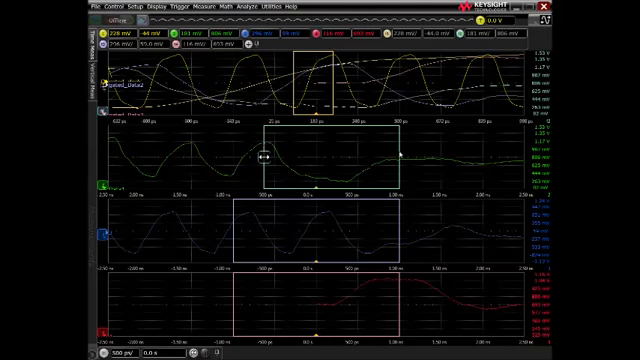
drag(398, 156, 297, 156)
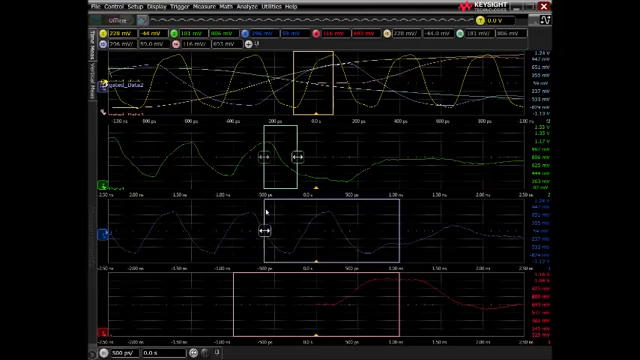
drag(233, 232, 286, 232)
drag(397, 230, 372, 230)
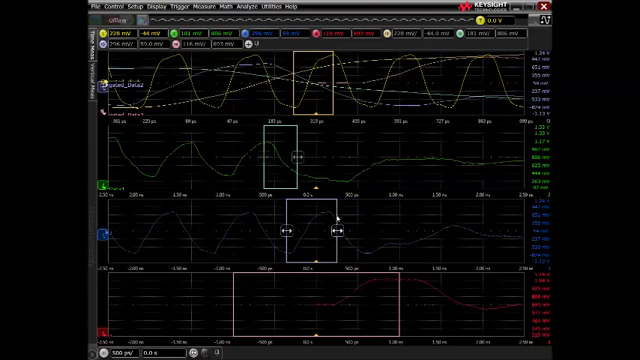
drag(337, 231, 326, 231)
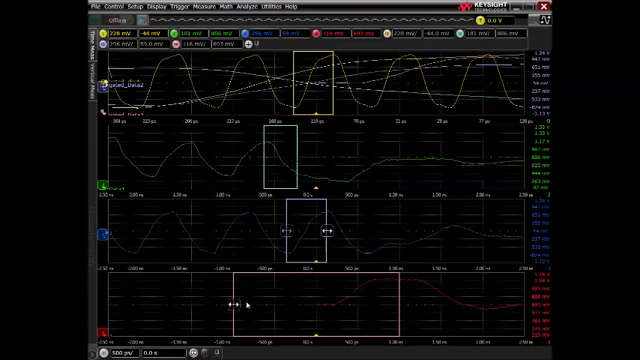
drag(232, 305, 326, 305)
drag(398, 305, 377, 305)
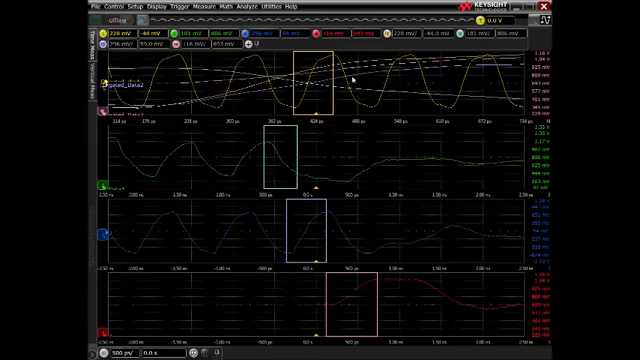
- Move the gated_Data2 trace into the third grid with its data waveform
drag(352, 80, 396, 252)
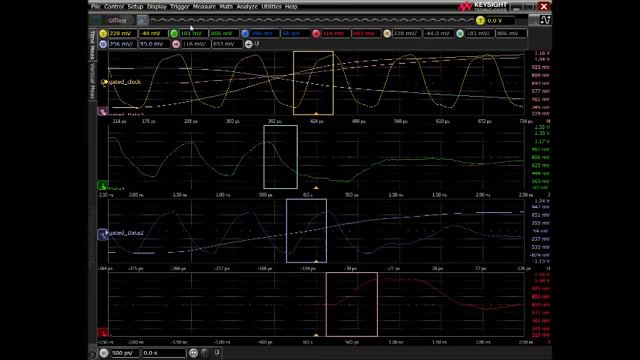
- Add a new waveform window from Display setup's Window tab
click(157, 6)
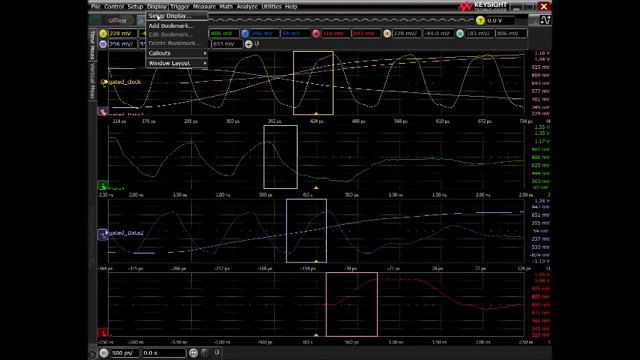
click(160, 17)
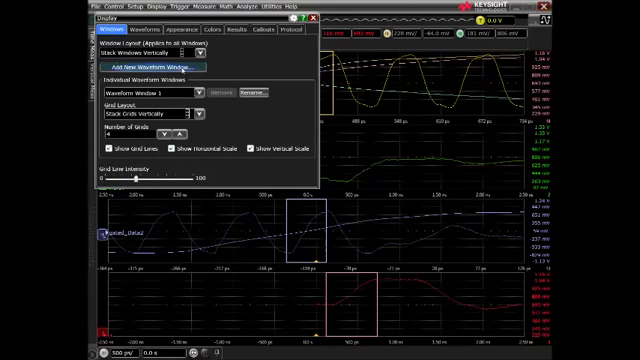
click(150, 67)
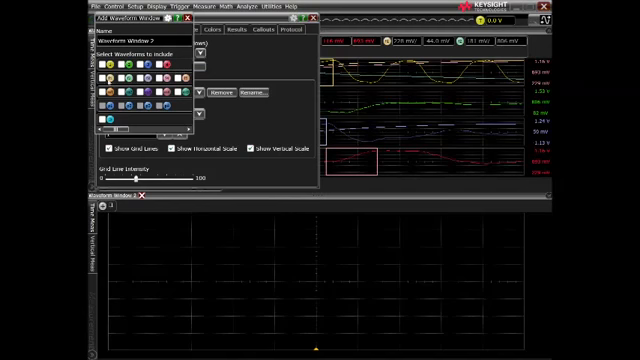
- Put gated_clock, gated_Data2 and the red gated trace in the new window and confirm
click(147, 78)
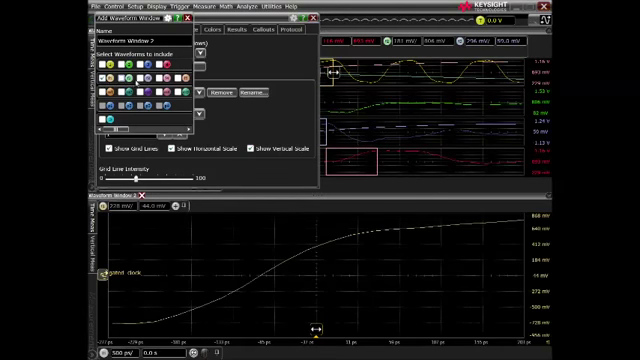
click(166, 78)
click(170, 78)
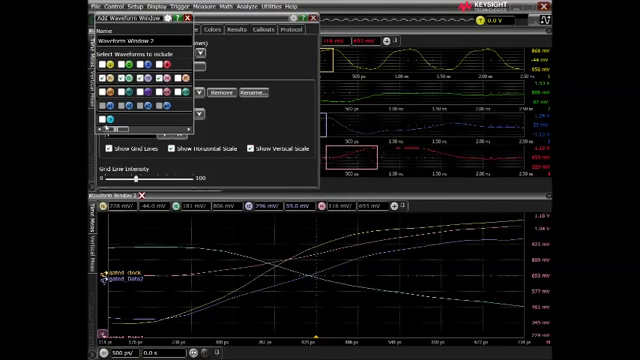
drag(148, 130, 172, 130)
click(187, 18)
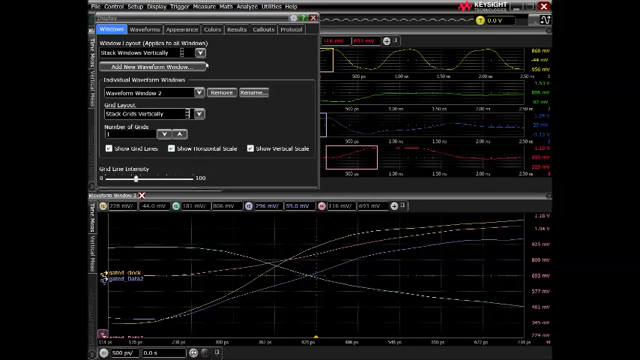
click(199, 52)
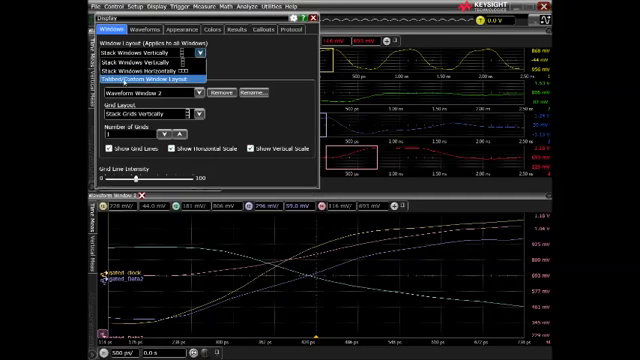
- Choose the Tabbed/Custom window layout, close Display setup and return to the first window tab
click(142, 79)
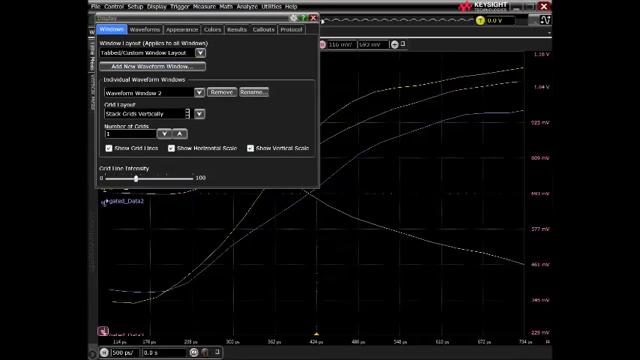
click(313, 19)
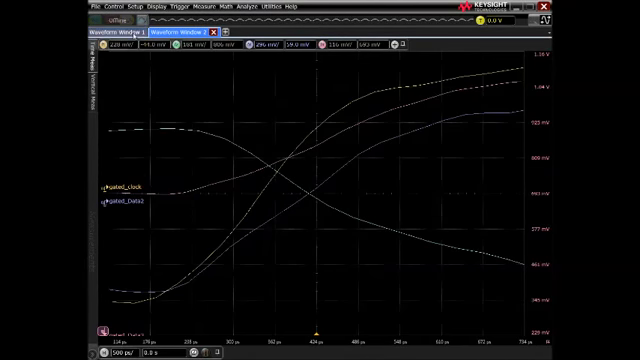
click(118, 32)
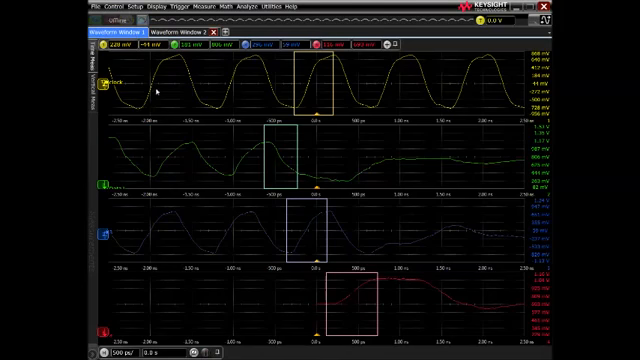
scroll(130, 352, up, 2)
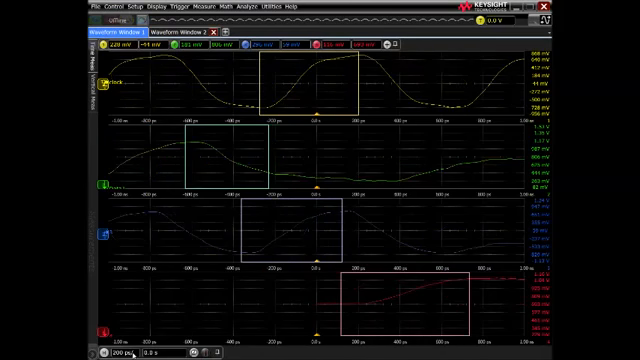
scroll(130, 352, down, 4)
scroll(130, 352, down, 3)
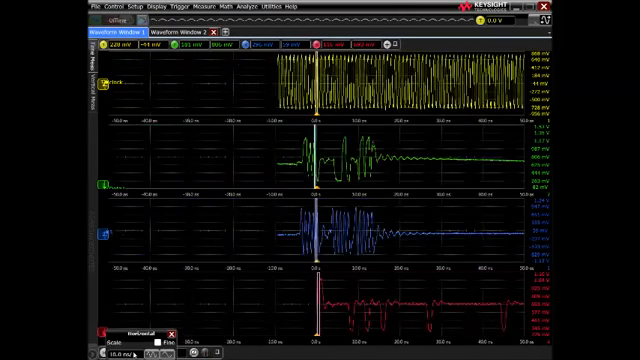
scroll(130, 352, up, 3)
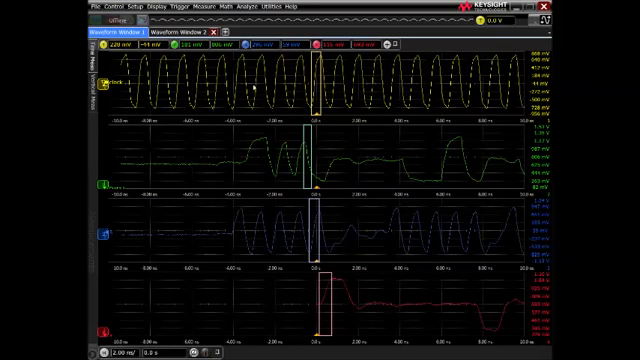
- Start a new Edge - Edge timing measurement from the Measure menu
click(203, 5)
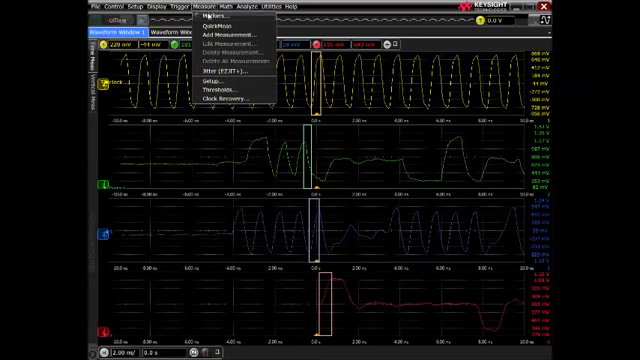
click(228, 34)
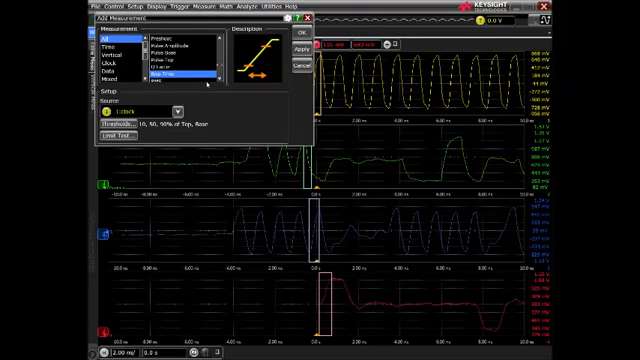
scroll(180, 60, up, 3)
scroll(180, 60, up, 2)
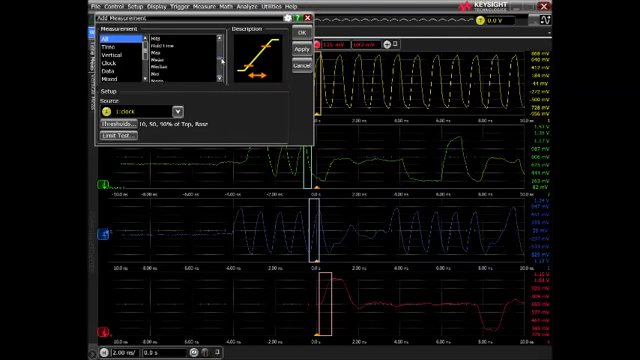
scroll(180, 60, up, 2)
scroll(180, 60, up, 2)
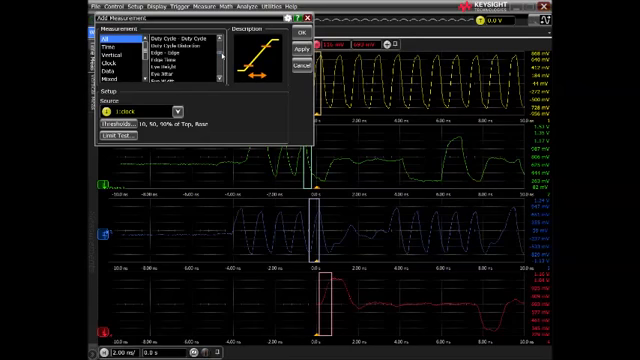
click(168, 52)
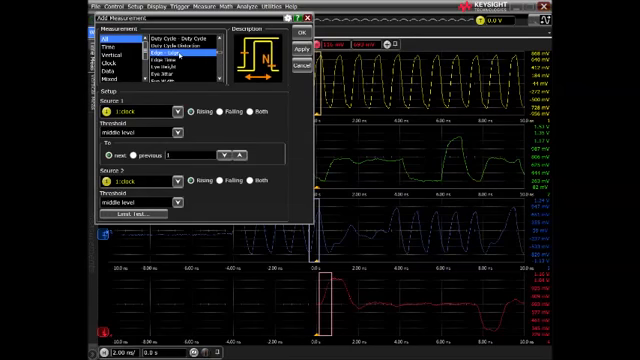
- Measure from F1:gated_clock to F2:gated_Data1 and apply it to the results
click(177, 111)
click(135, 150)
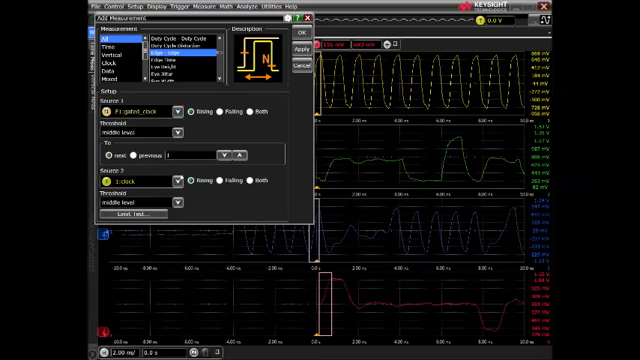
click(177, 181)
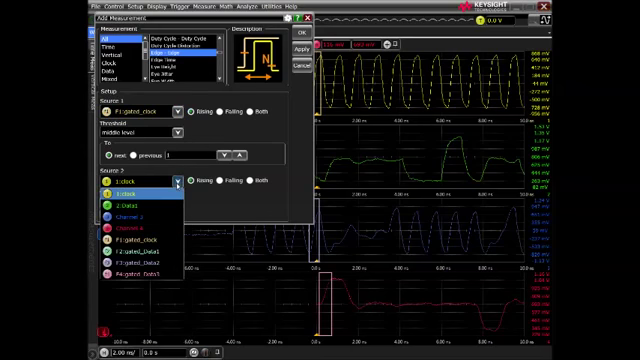
click(138, 251)
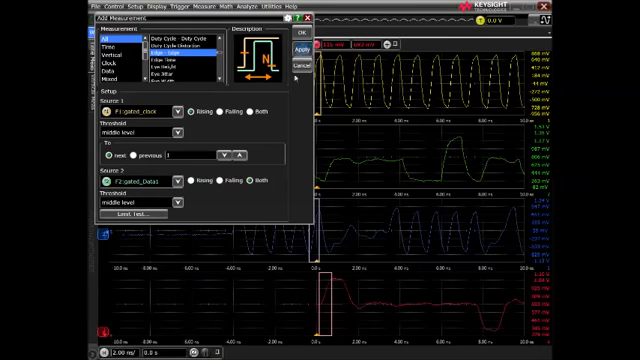
key(Return)
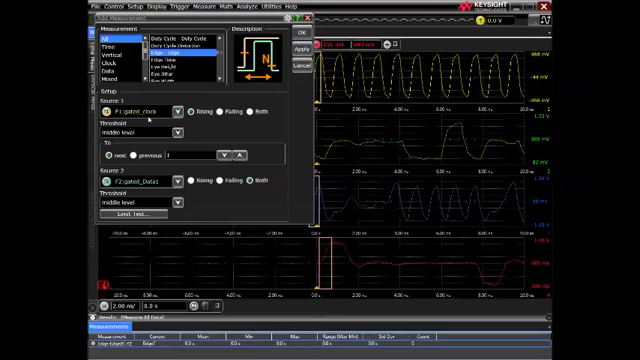
- Add the gated_clock to F3:gated_Data2 measurement, then target F4:gated_Data3 as Source 2
click(176, 181)
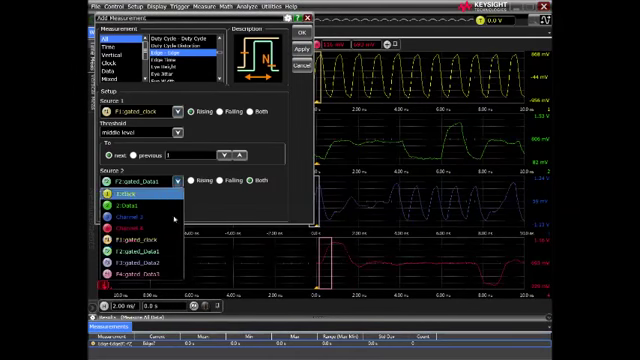
click(150, 263)
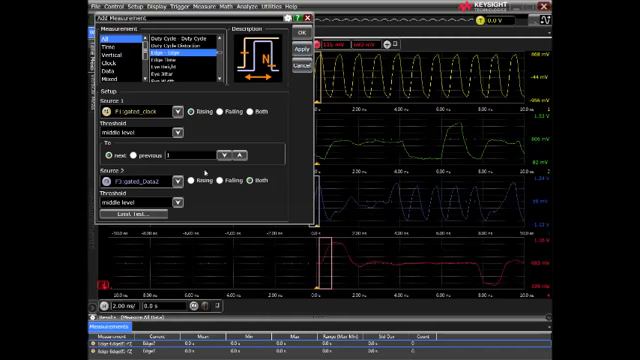
click(176, 181)
click(140, 273)
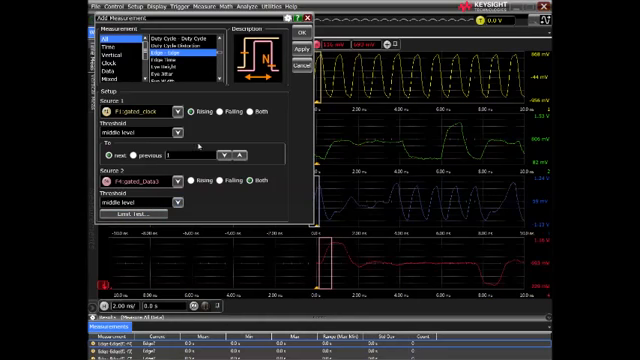
- Add the reverse edge measurement from F2:gated_Data1 to F1:gated_clock
click(177, 111)
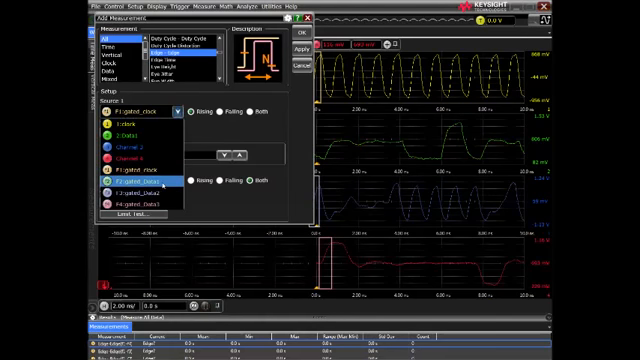
click(160, 181)
click(177, 181)
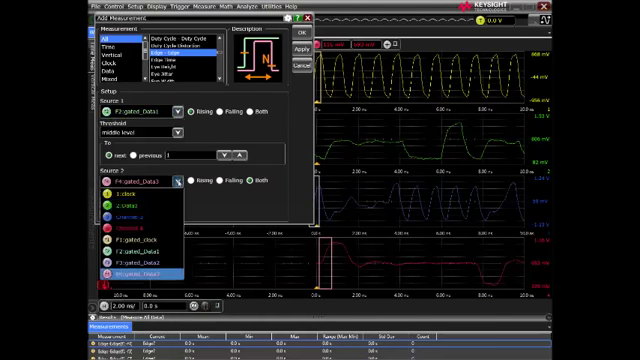
click(145, 221)
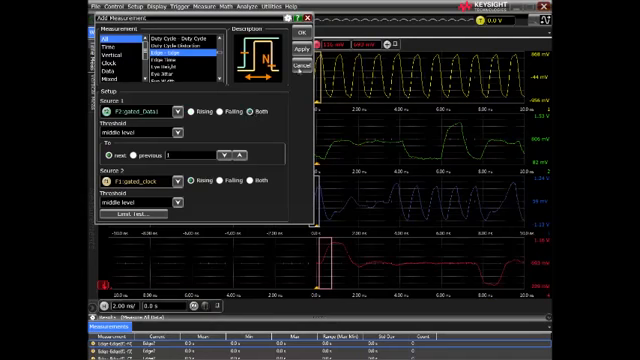
- Add the same reverse measurements from F3:gated_Data2 and F4:gated_Data3, close setup and enlarge results
click(177, 111)
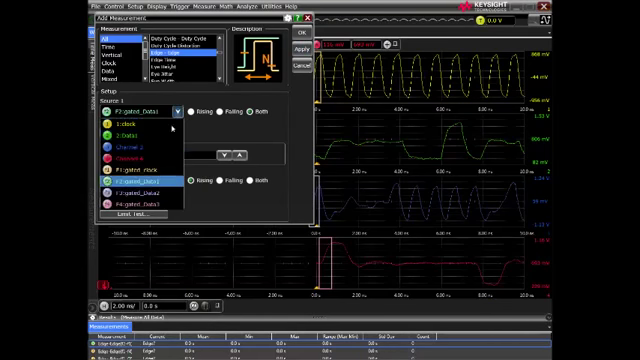
click(140, 192)
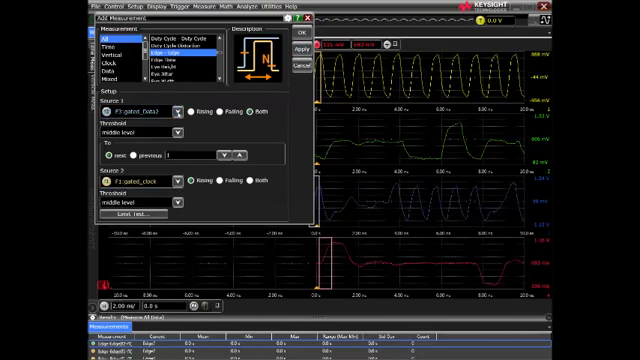
click(177, 111)
click(140, 197)
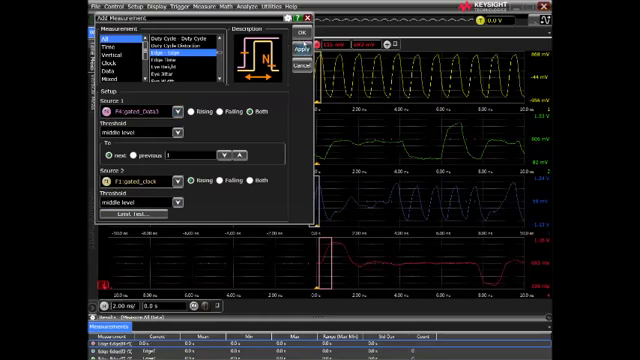
click(301, 32)
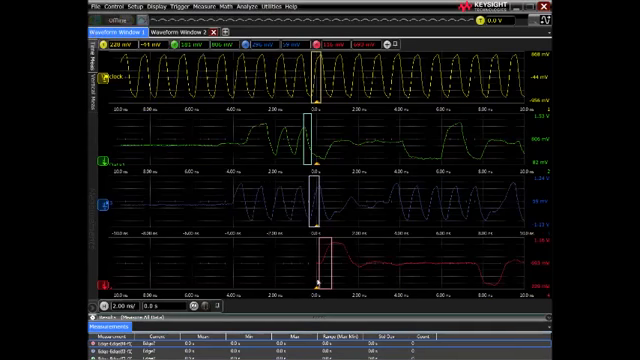
double_click(321, 318)
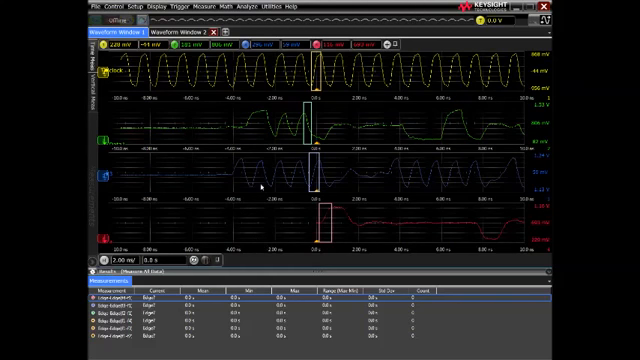
- Readjust the gate boxes on Data1, blue, red and clock traces so Edge-Edge picosecond timings populate
drag(303, 125, 312, 125)
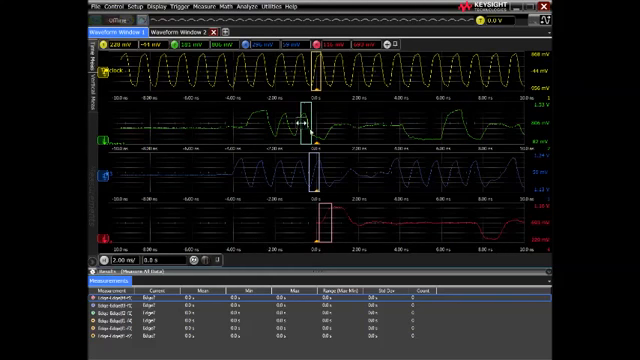
drag(316, 175, 305, 175)
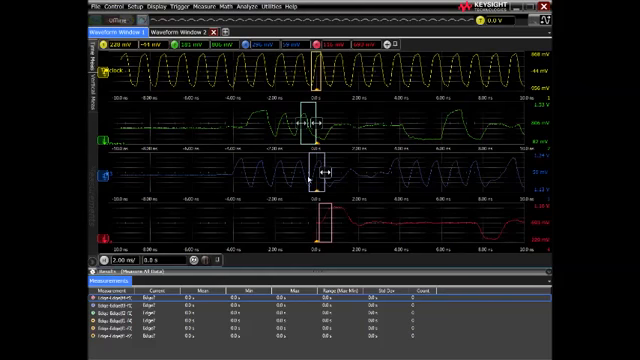
drag(331, 228, 338, 228)
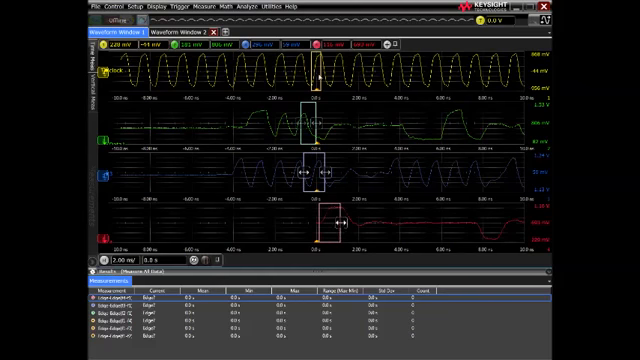
drag(314, 72, 322, 72)
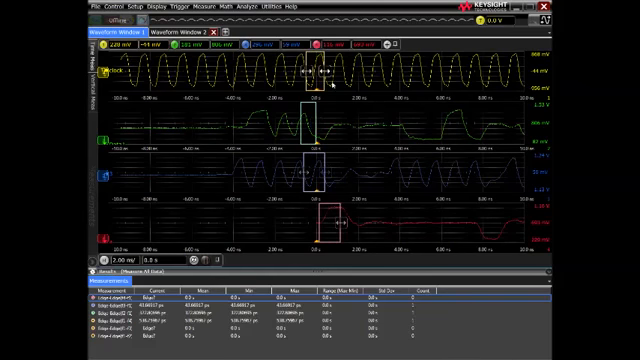